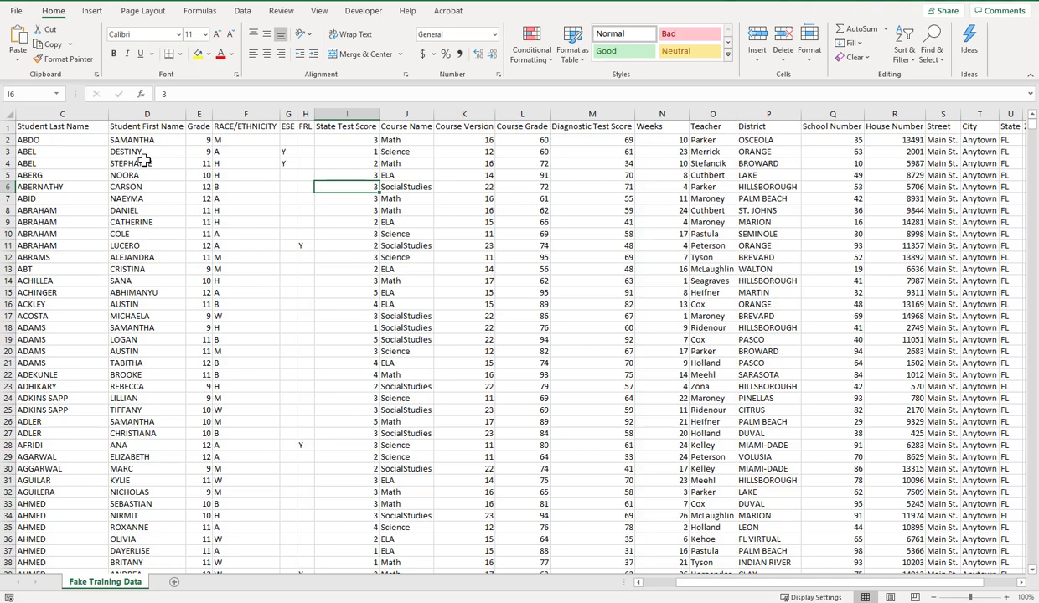
- Start a PivotTable on 'Fake Training Data'!$A$1:$W$4214, placed on a new worksheet
{"action": "left_click", "coordinate": [93, 15]}
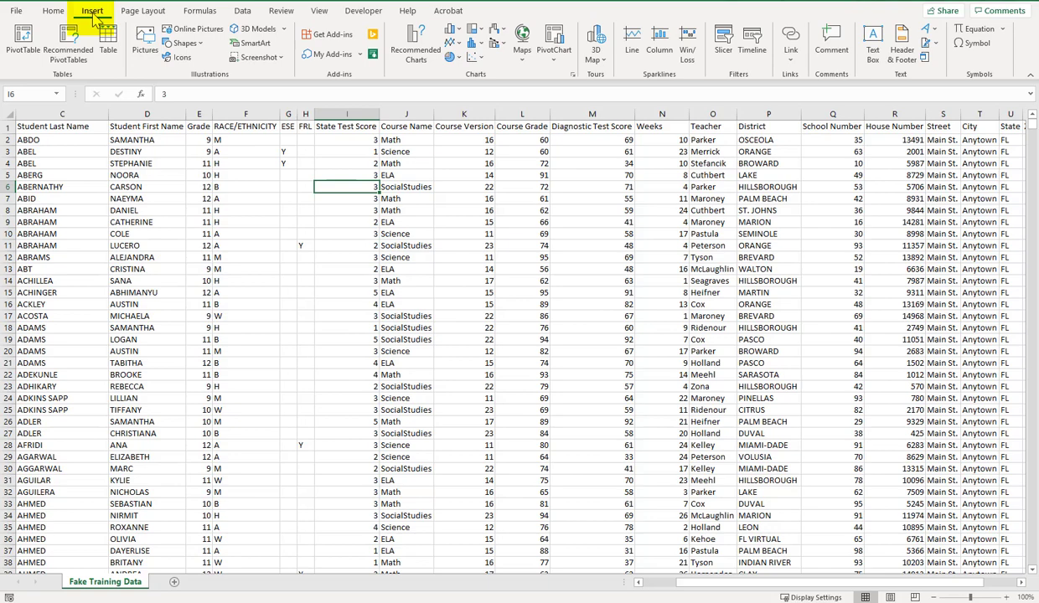
{"action": "left_click", "coordinate": [27, 42]}
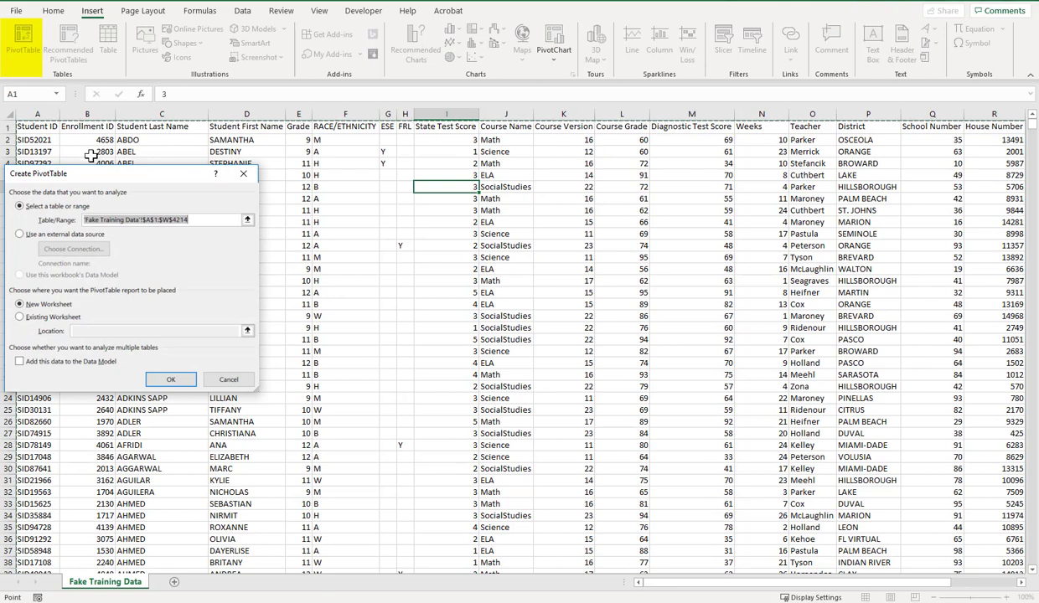
{"action": "left_click_drag", "start_coordinate": [107, 174], "coordinate": [350, 172]}
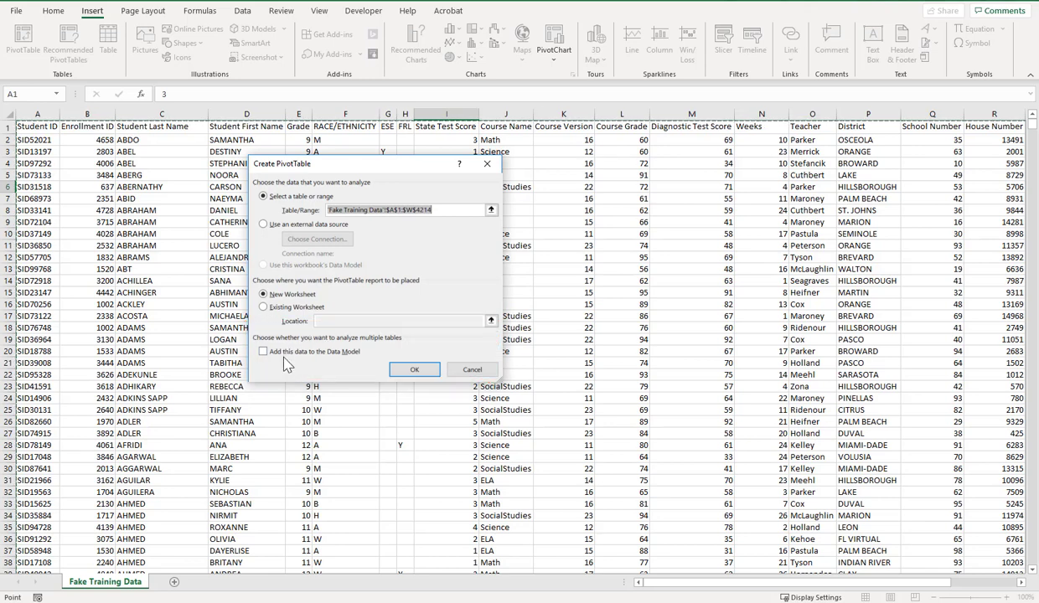
- Create PivotTable1 on new Sheet1 with Teacher in Rows, listing every teacher plus Grand Total
{"action": "left_click", "coordinate": [414, 369]}
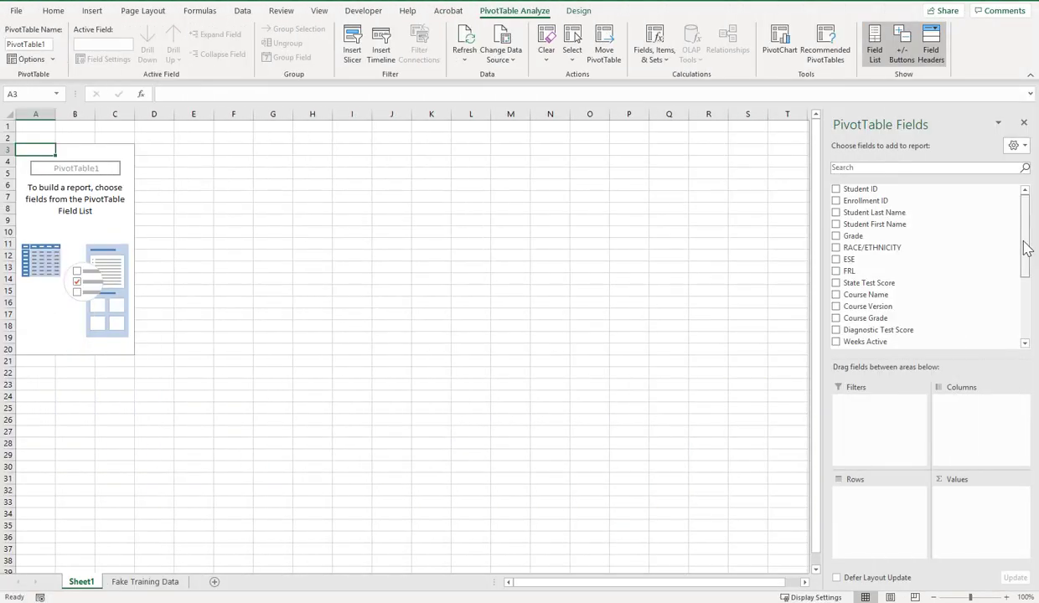
{"action": "scroll", "coordinate": [1027, 247], "scroll_direction": "down", "scroll_amount": 3}
{"action": "scroll", "coordinate": [1030, 245], "scroll_direction": "up", "scroll_amount": 3}
{"action": "left_click_drag", "start_coordinate": [1028, 239], "coordinate": [1028, 275]}
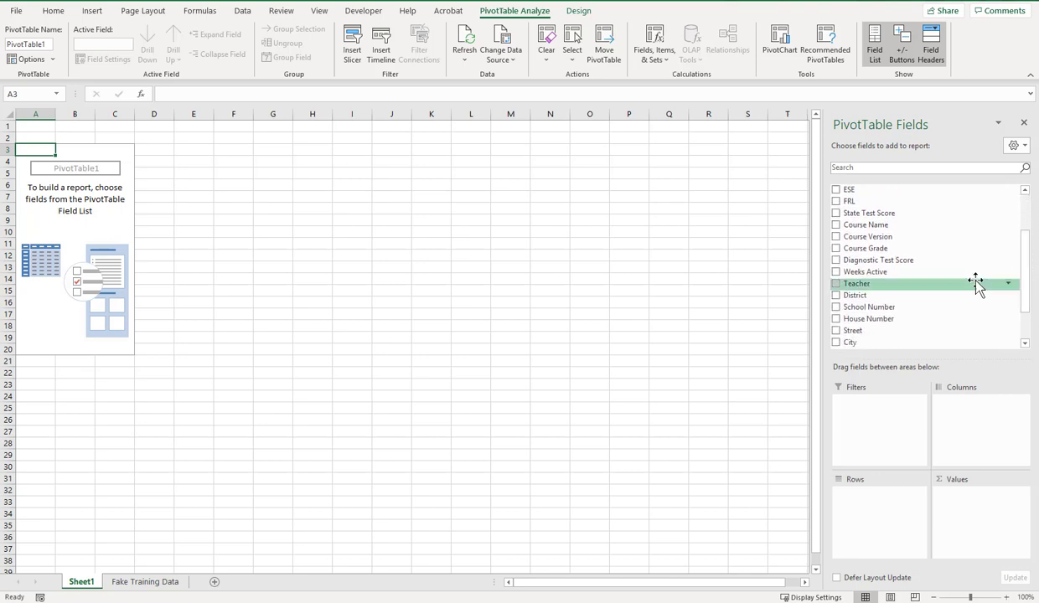
{"action": "left_click_drag", "start_coordinate": [868, 289], "coordinate": [868, 513]}
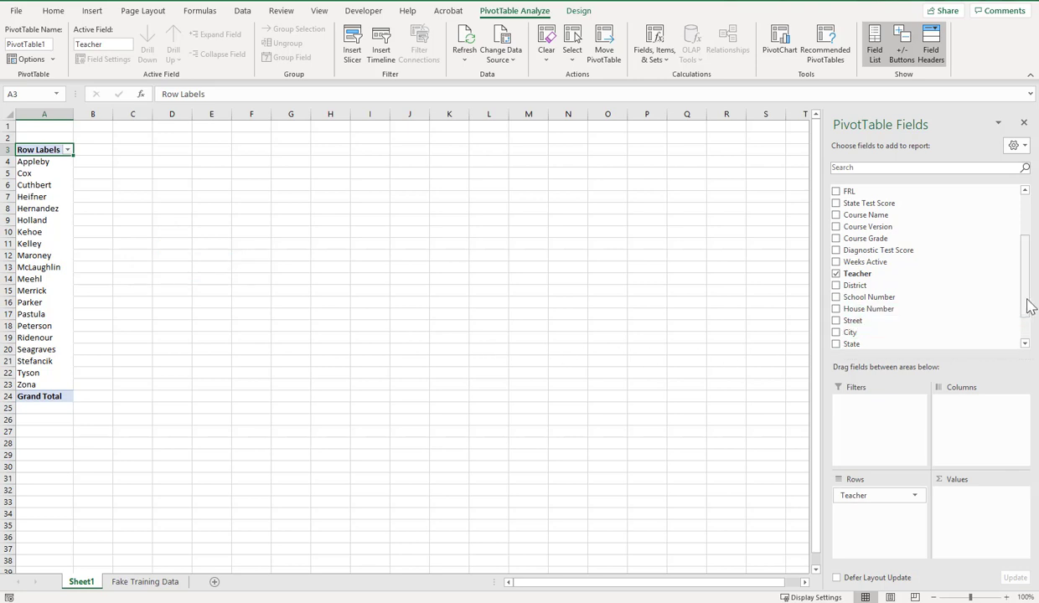
- Add State Test Score to Columns (levels 1–5) and to Values as a sum totalling 12635
{"action": "scroll", "coordinate": [1027, 301], "scroll_direction": "up", "scroll_amount": 1}
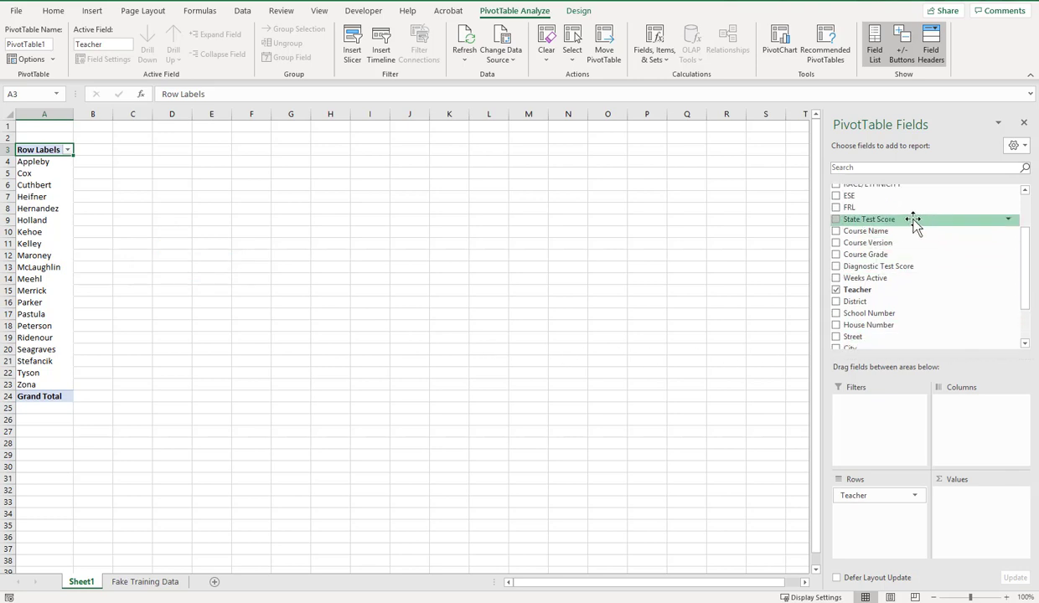
{"action": "left_click_drag", "start_coordinate": [890, 222], "coordinate": [972, 423]}
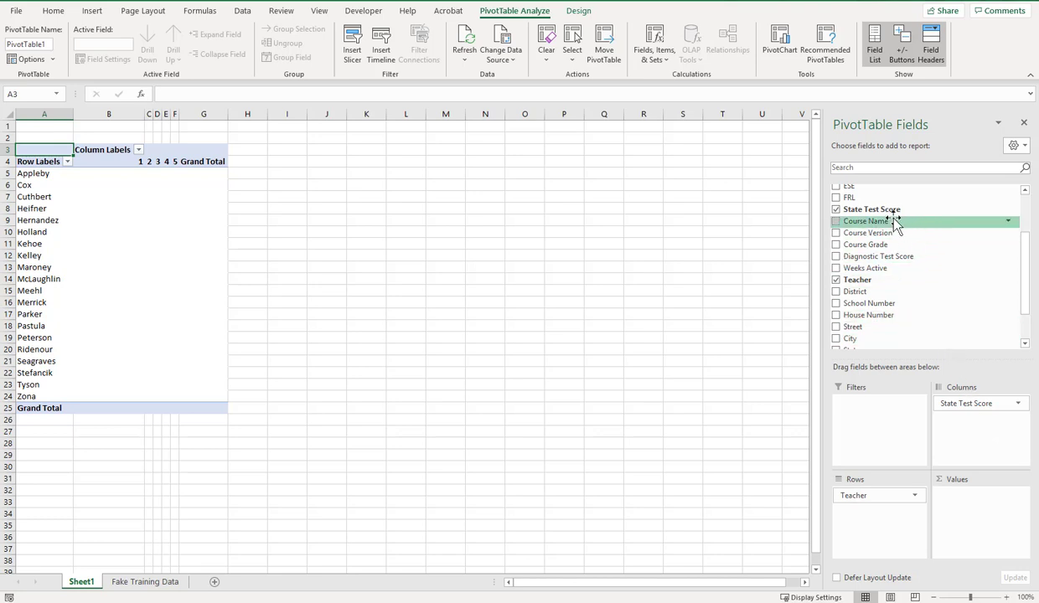
{"action": "left_click_drag", "start_coordinate": [890, 215], "coordinate": [983, 518]}
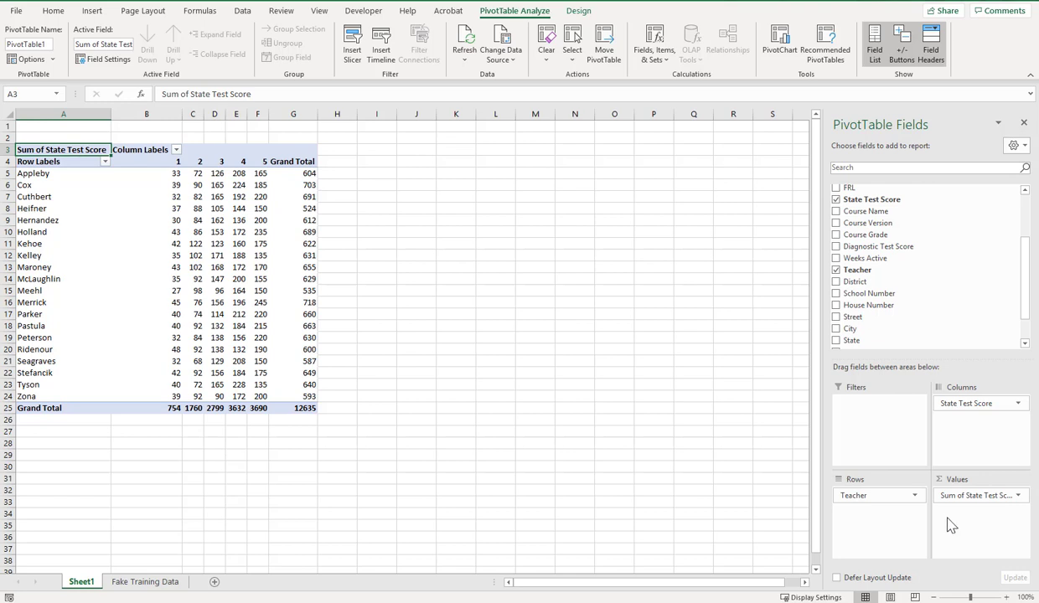
- Turn on filtering for every column header on the Fake Training Data sheet
{"action": "left_click", "coordinate": [146, 582]}
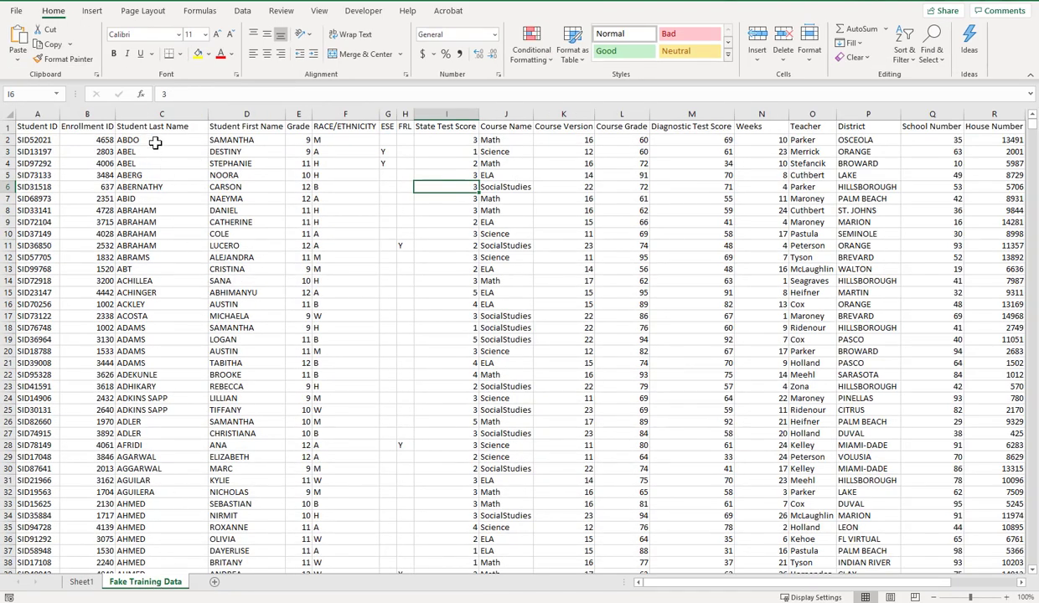
{"action": "left_click", "coordinate": [155, 126]}
{"action": "left_click", "coordinate": [242, 11]}
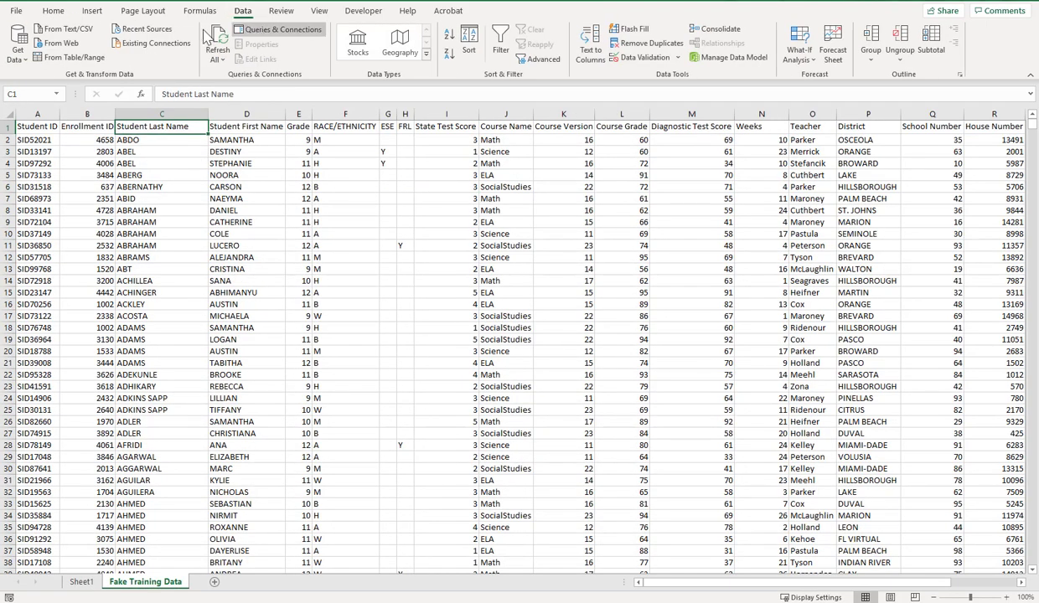
{"action": "left_click", "coordinate": [501, 46]}
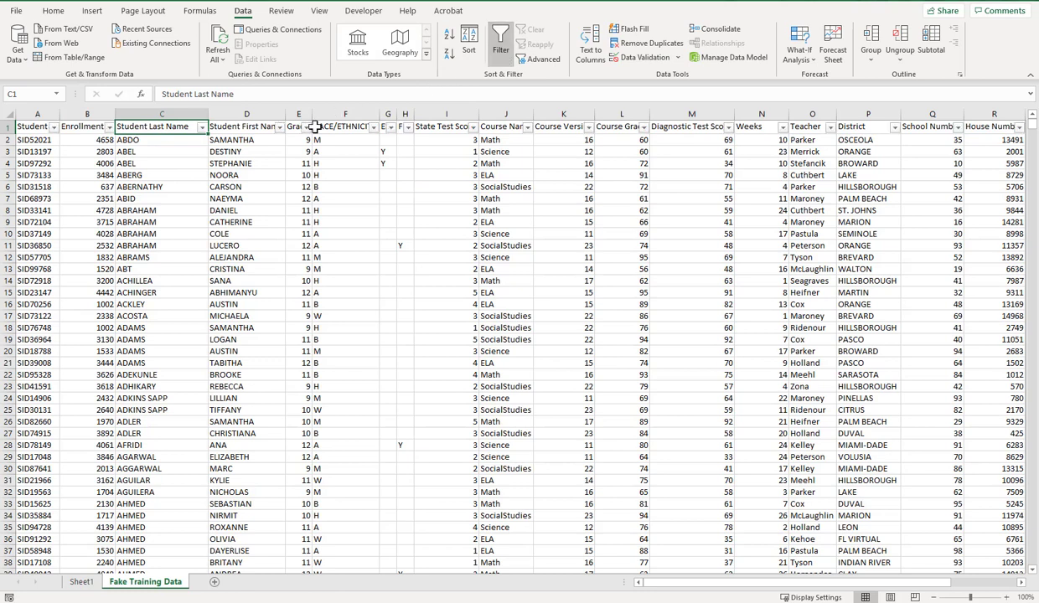
- Browse the Student Last Name and First Name filter lists unchanged, then return to Sheet1
{"action": "left_click", "coordinate": [202, 127]}
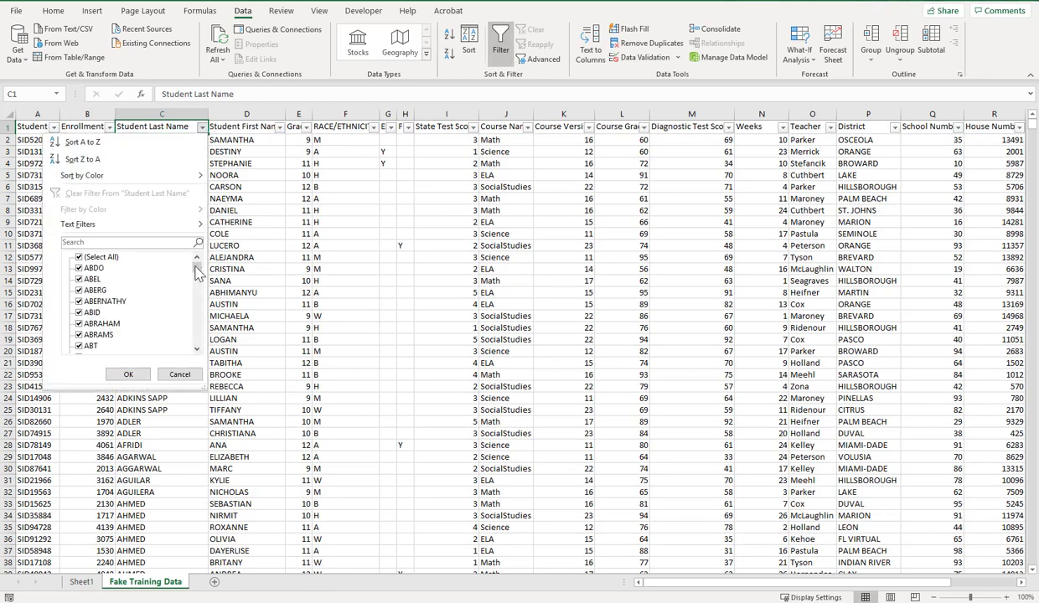
{"action": "left_click_drag", "start_coordinate": [197, 270], "coordinate": [198, 349]}
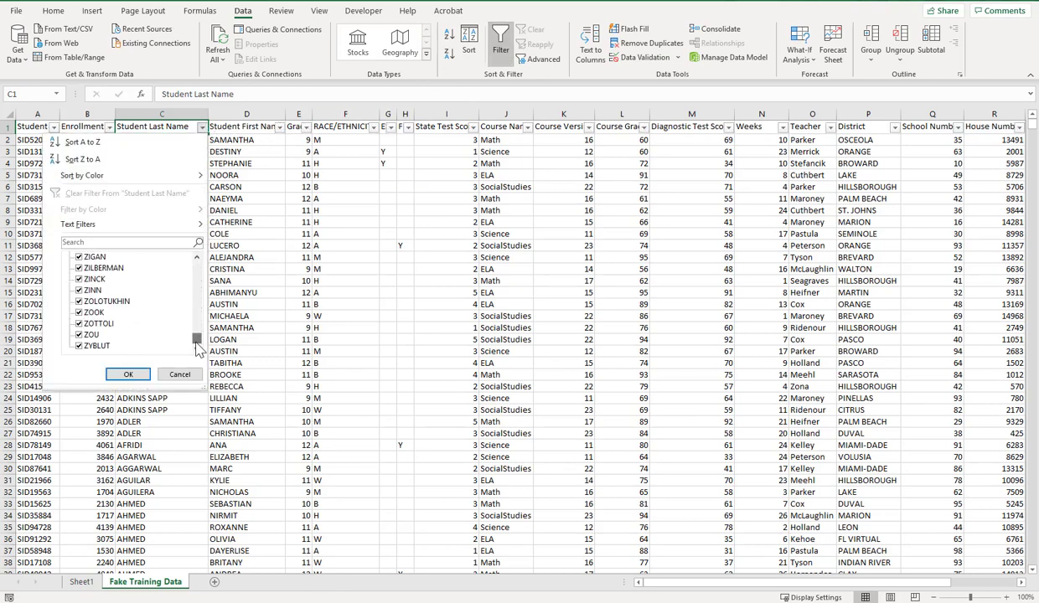
{"action": "left_click", "coordinate": [180, 374]}
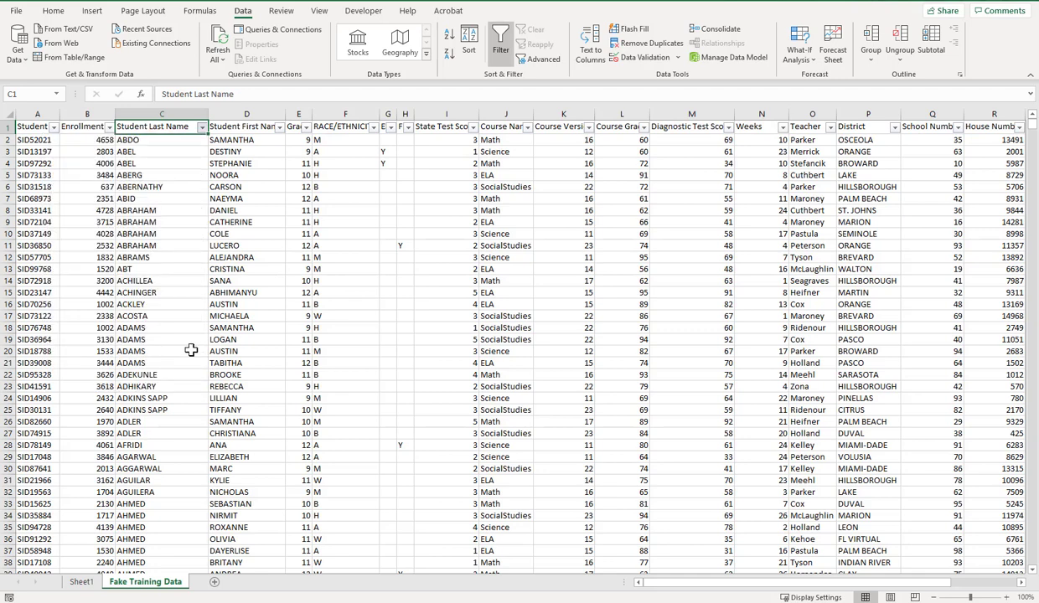
{"action": "left_click", "coordinate": [280, 128]}
{"action": "left_click", "coordinate": [276, 279]}
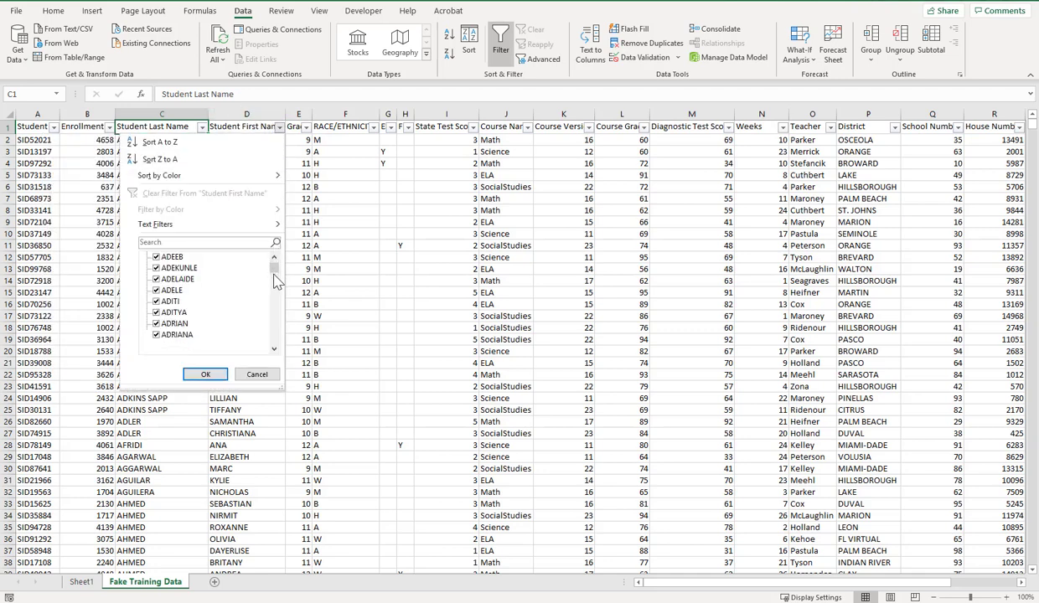
{"action": "left_click_drag", "start_coordinate": [275, 279], "coordinate": [275, 344]}
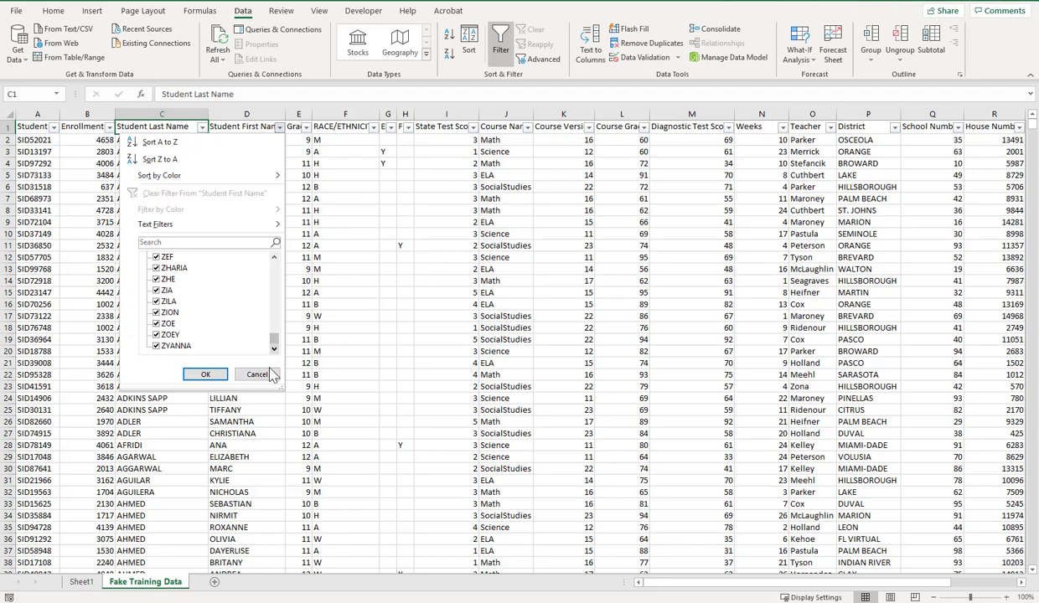
{"action": "left_click", "coordinate": [258, 375]}
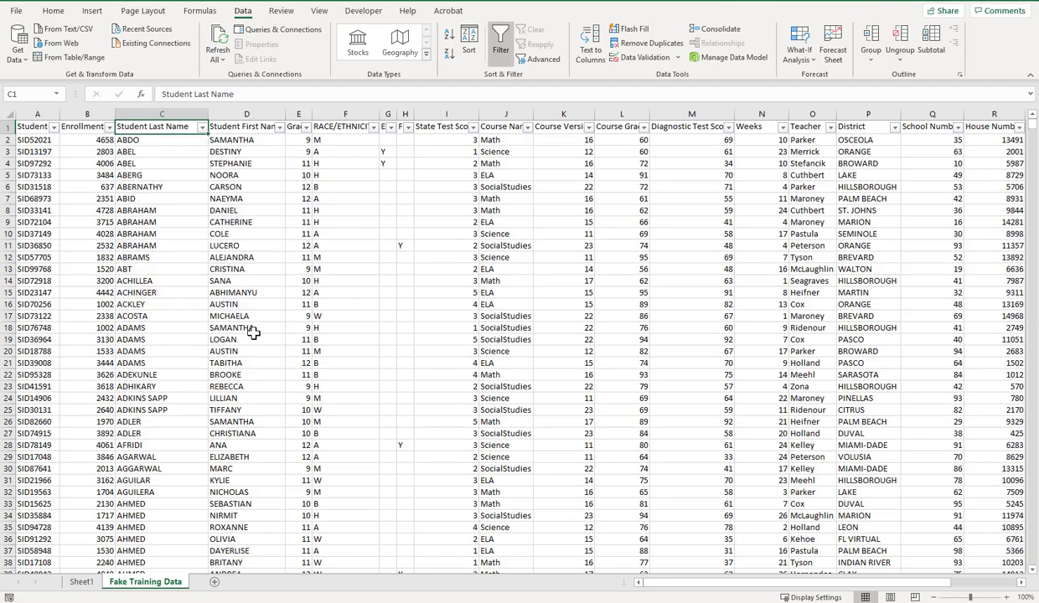
{"action": "left_click", "coordinate": [82, 581]}
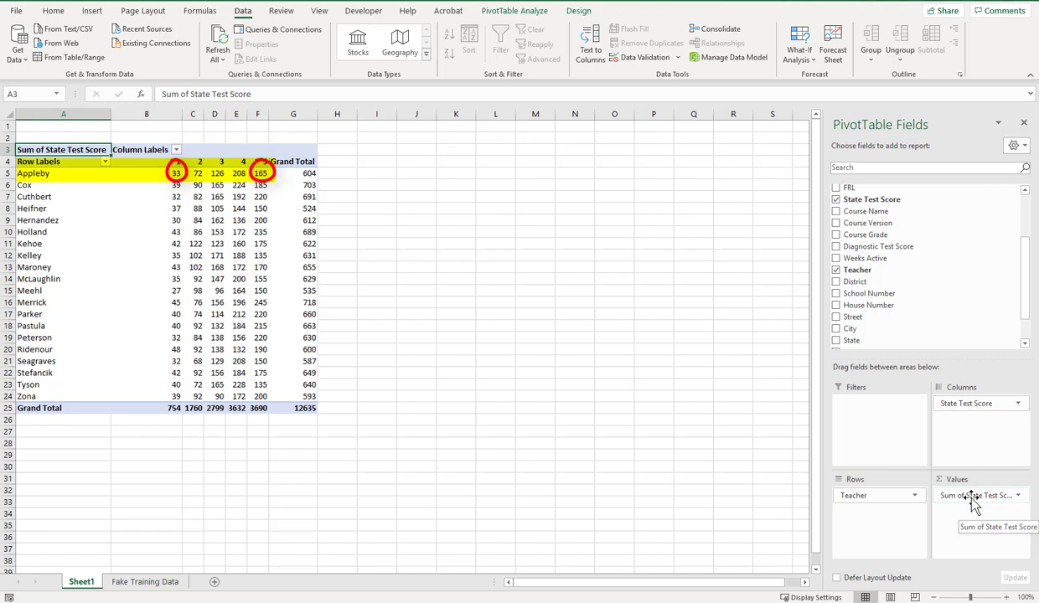
- Remove Sum of State Test Score from Values, try a Student Last Name count, then remove that too
{"action": "mouse_move", "coordinate": [970, 494]}
{"action": "left_mouse_down"}
{"action": "mouse_move", "coordinate": [935, 297]}
{"action": "mouse_move", "coordinate": [1021, 268]}
{"action": "mouse_move", "coordinate": [1027, 197]}
{"action": "left_mouse_up"}
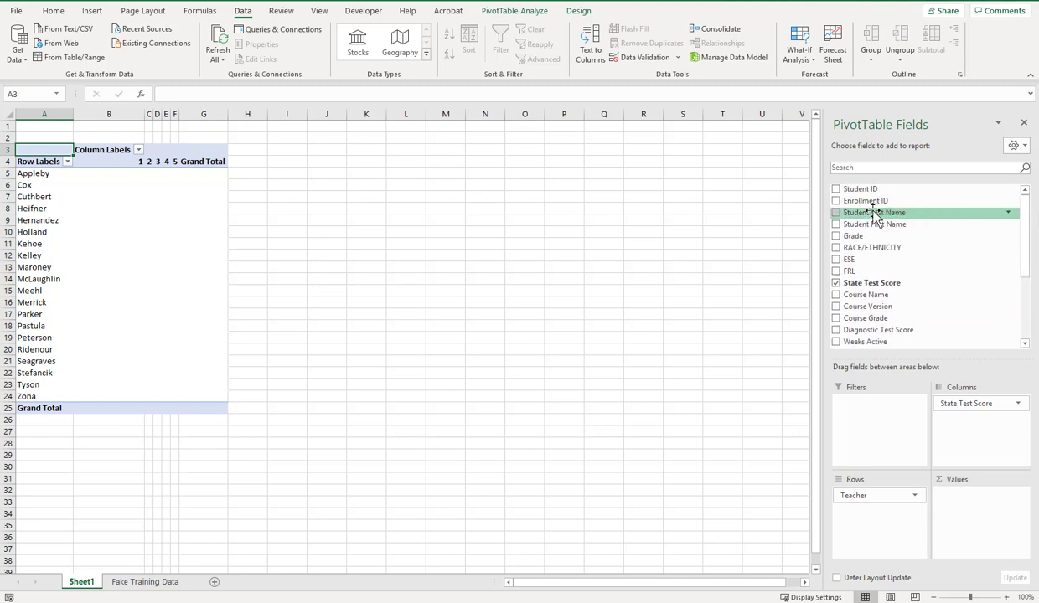
{"action": "left_click_drag", "start_coordinate": [875, 214], "coordinate": [971, 513]}
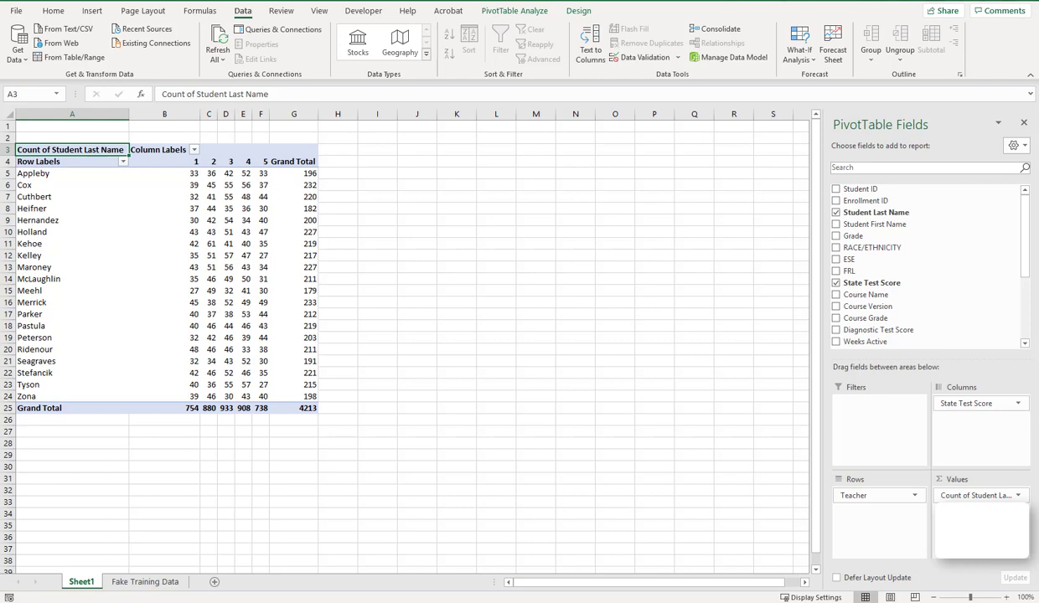
{"action": "left_click_drag", "start_coordinate": [977, 496], "coordinate": [948, 320]}
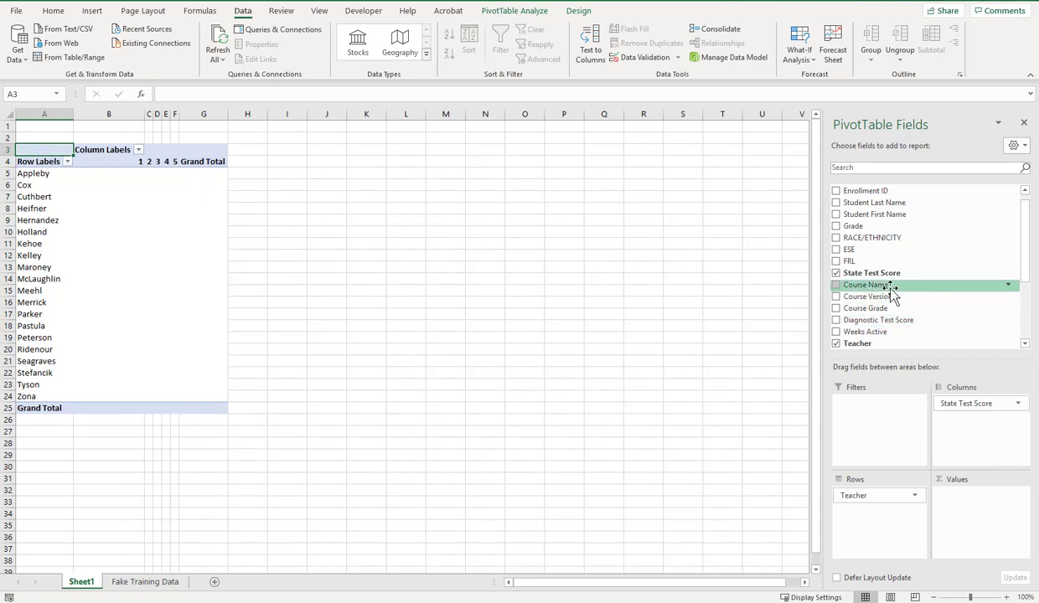
- Add State Test Score back to Values as a sum, giving a 12635 Grand Total
{"action": "left_click_drag", "start_coordinate": [855, 274], "coordinate": [985, 530]}
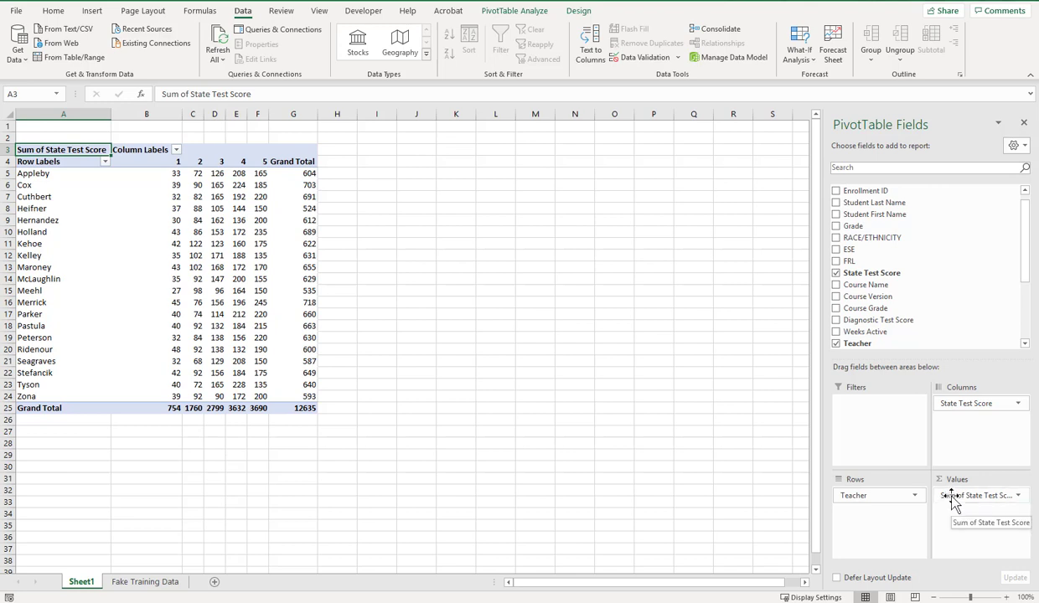
{"action": "left_click", "coordinate": [954, 499]}
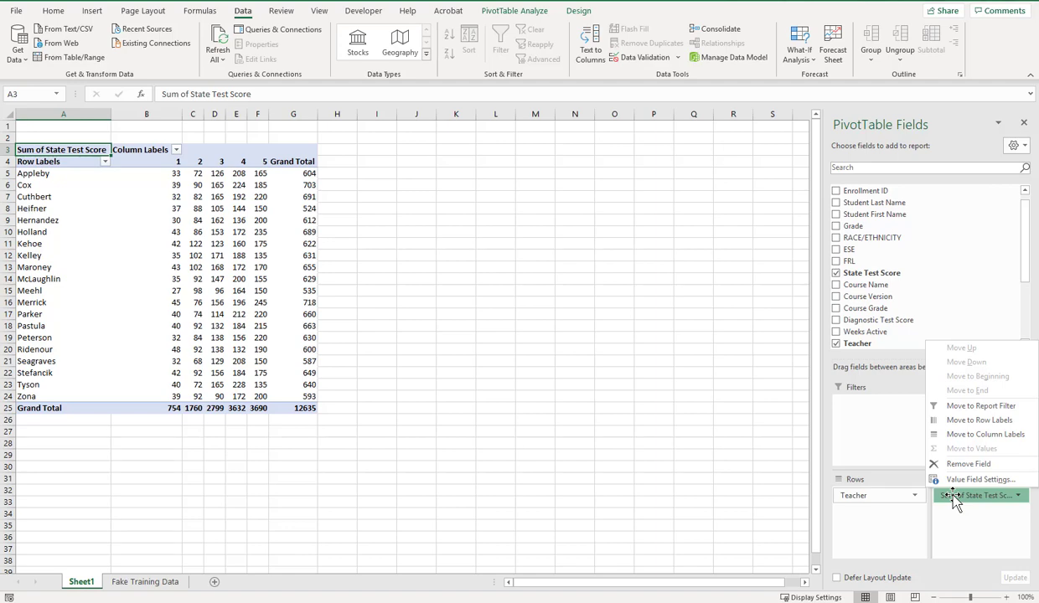
- Summarize the value field as Count of State Test Score, giving a 4213 Grand Total
{"action": "left_click", "coordinate": [966, 480]}
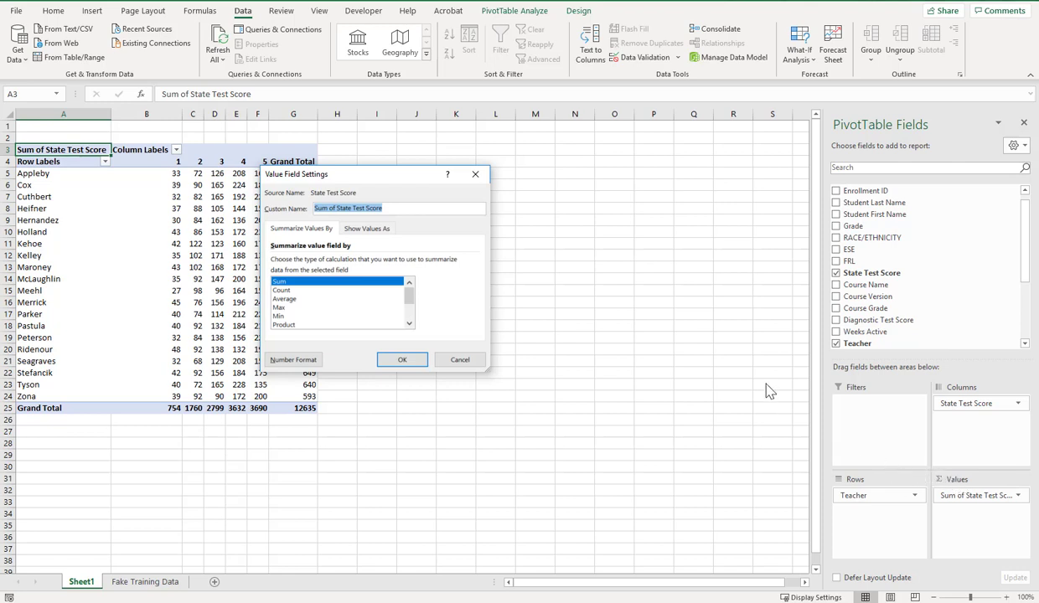
{"action": "left_click", "coordinate": [283, 291]}
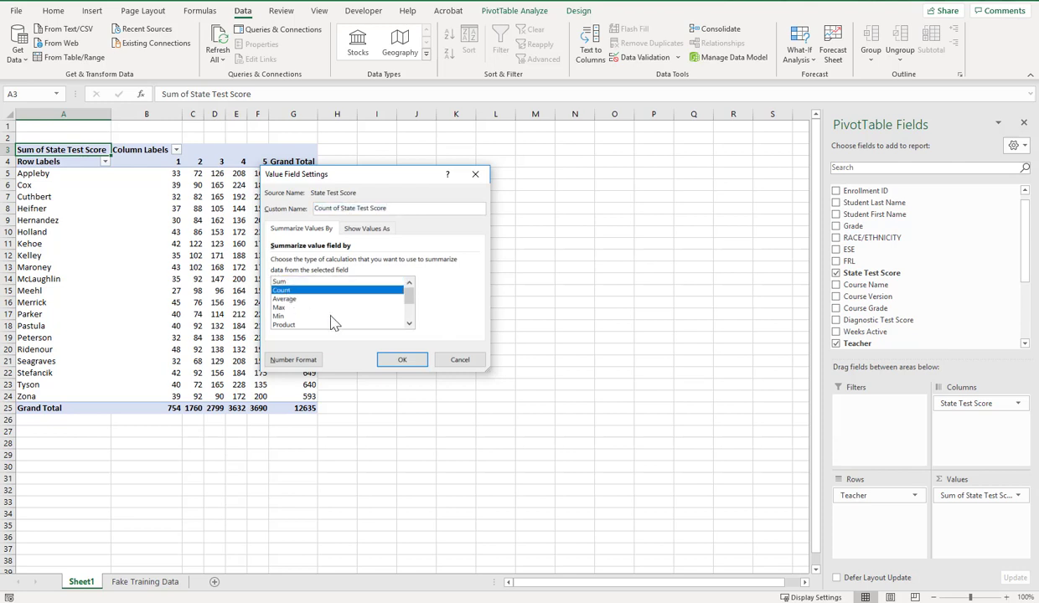
{"action": "left_click", "coordinate": [400, 360]}
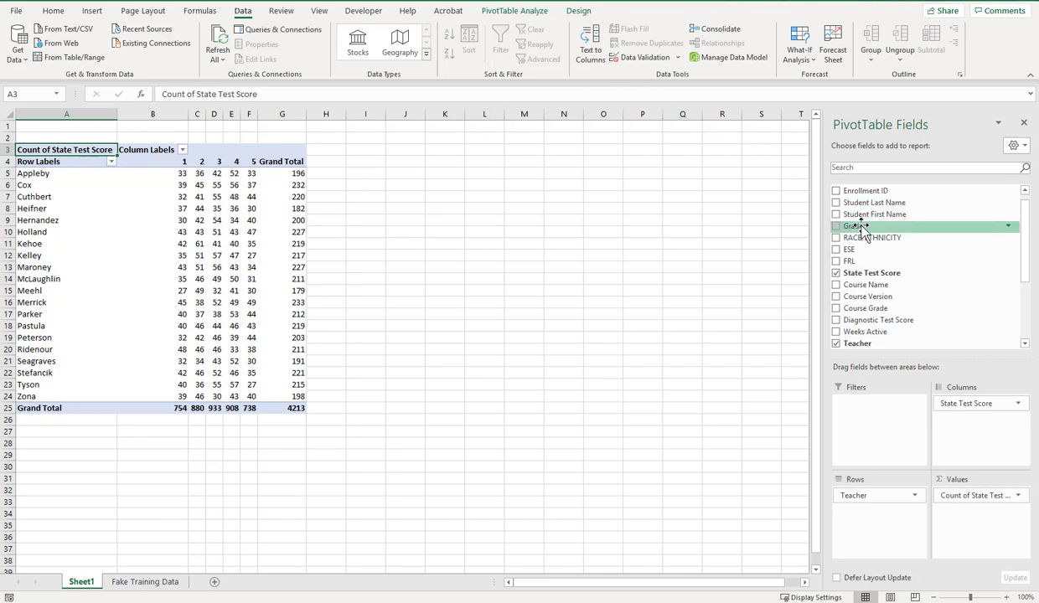
- Add Grade to Rows above Teacher, nesting teacher counts under grades 9–12
{"action": "left_click_drag", "start_coordinate": [863, 230], "coordinate": [859, 518]}
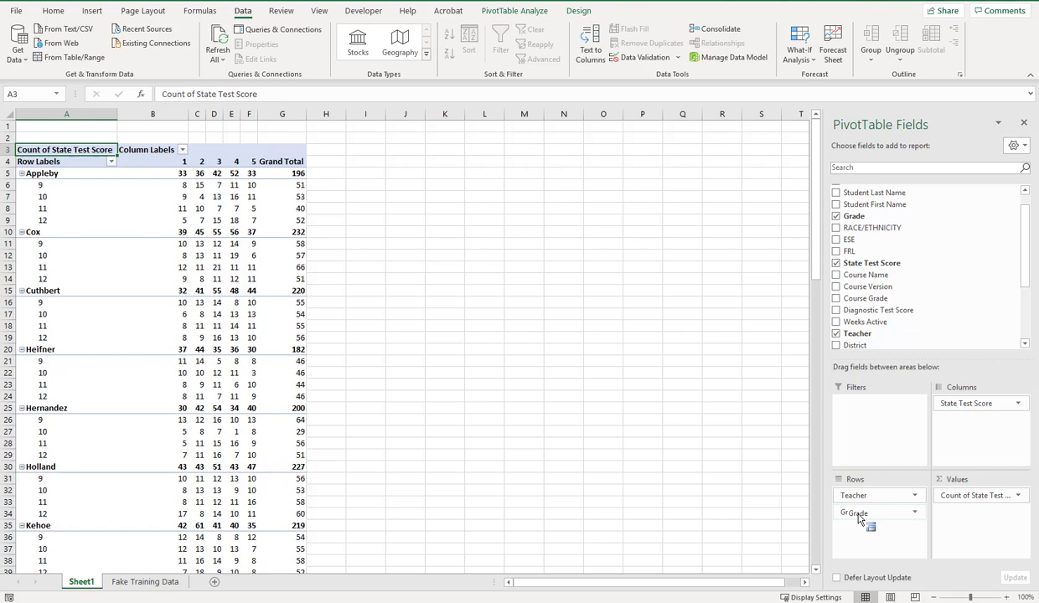
{"action": "left_click_drag", "start_coordinate": [858, 519], "coordinate": [856, 520]}
{"action": "left_click_drag", "start_coordinate": [871, 515], "coordinate": [869, 496]}
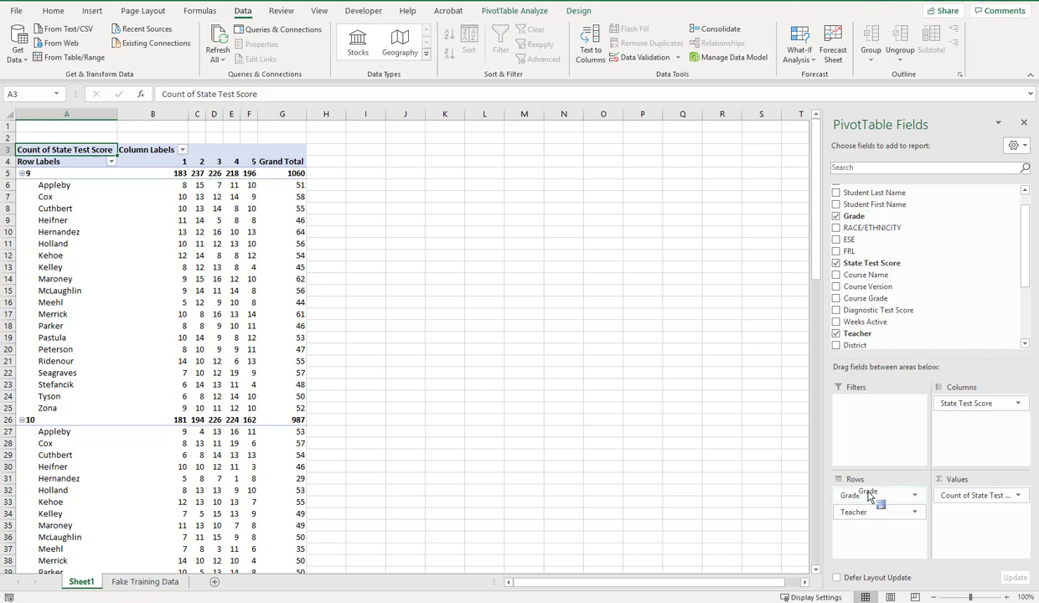
{"action": "left_click_drag", "start_coordinate": [869, 496], "coordinate": [871, 498]}
{"action": "scroll", "coordinate": [362, 390], "scroll_direction": "down", "scroll_amount": 2}
{"action": "scroll", "coordinate": [361, 389], "scroll_direction": "down", "scroll_amount": 11}
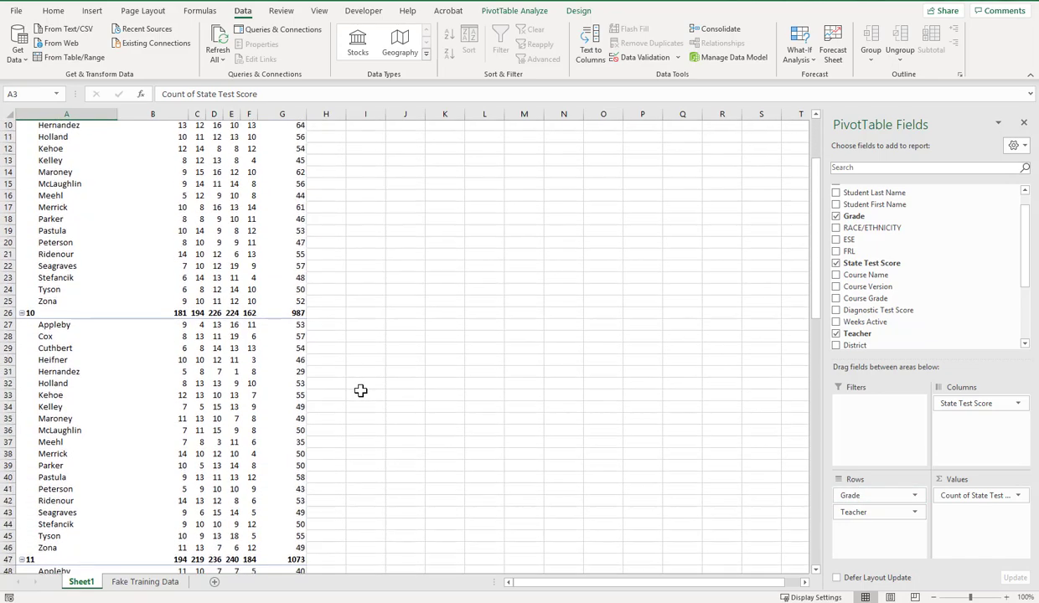
{"action": "scroll", "coordinate": [360, 391], "scroll_direction": "down", "scroll_amount": 3}
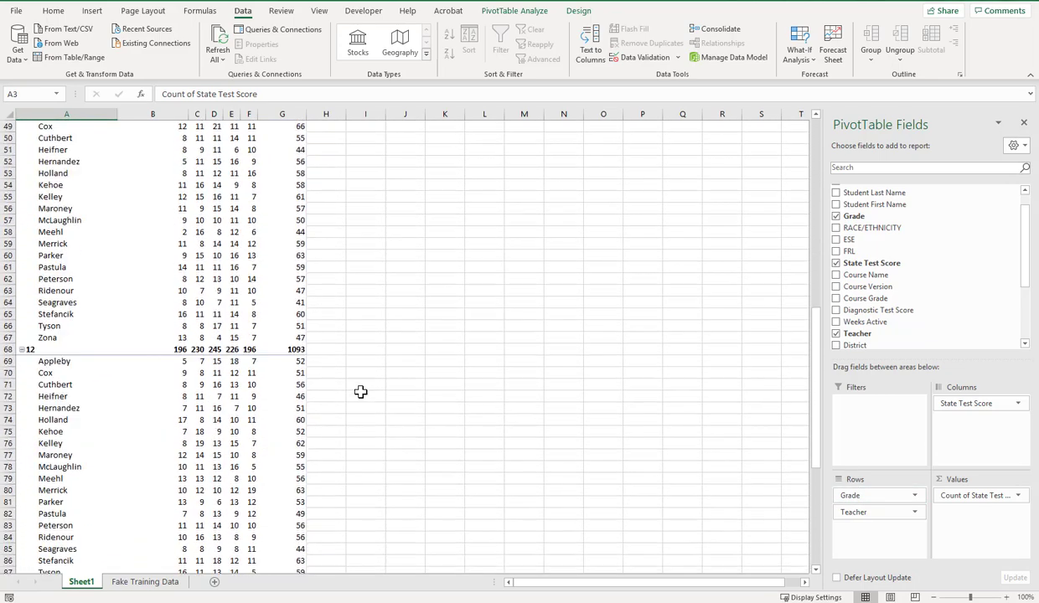
{"action": "scroll", "coordinate": [362, 393], "scroll_direction": "down", "scroll_amount": 1}
{"action": "scroll", "coordinate": [362, 393], "scroll_direction": "up", "scroll_amount": 17}
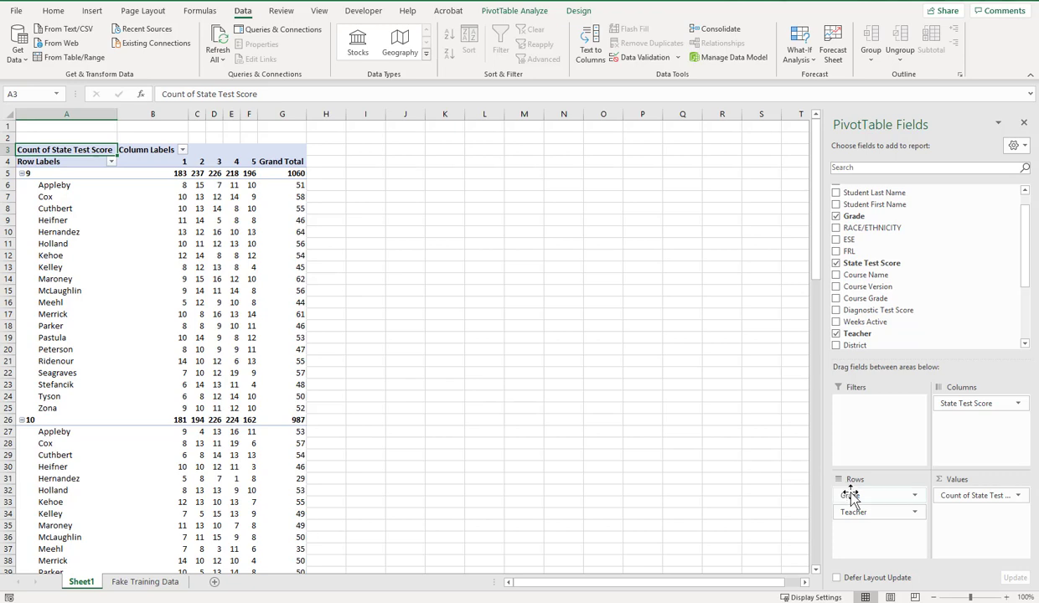
- Move Grade to Columns above State Test Score, nesting levels 1–5 under grades 9–12
{"action": "left_click_drag", "start_coordinate": [851, 496], "coordinate": [970, 429]}
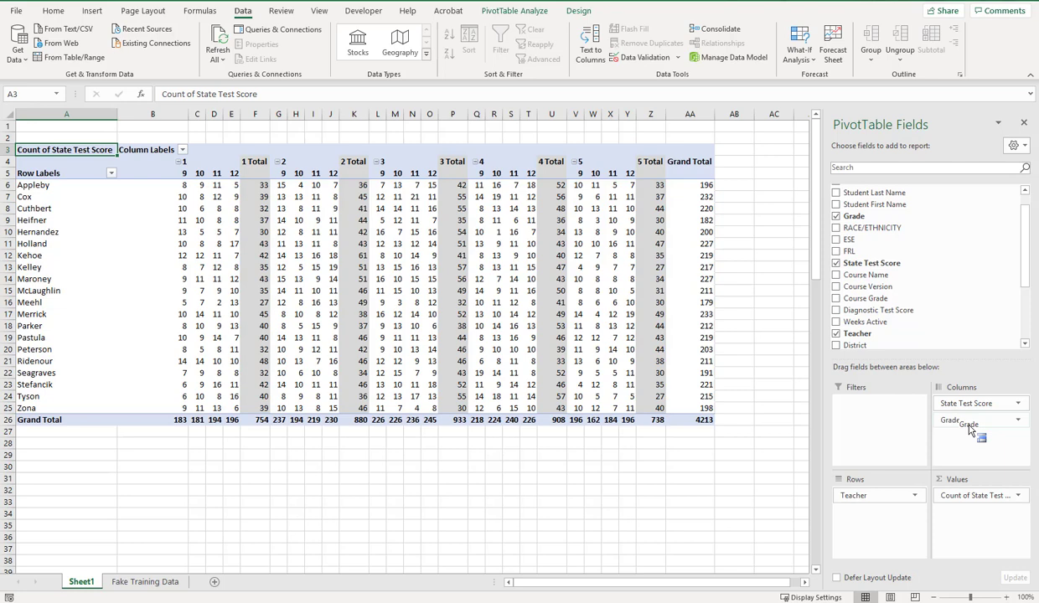
{"action": "left_click_drag", "start_coordinate": [970, 430], "coordinate": [968, 405]}
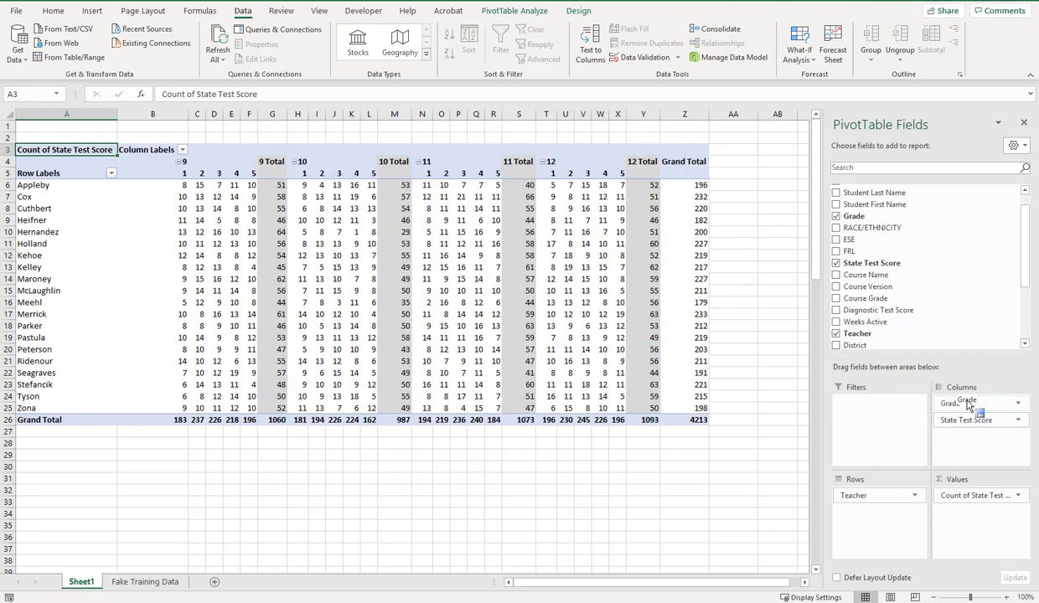